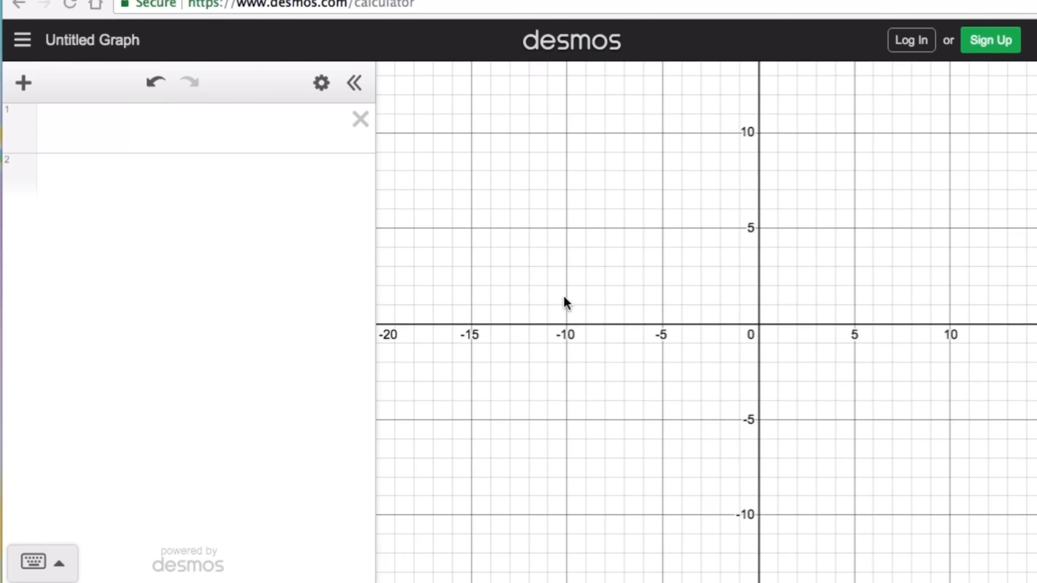
Enter the equation x = y^2 as the first expression
click(83, 139)
click(78, 126)
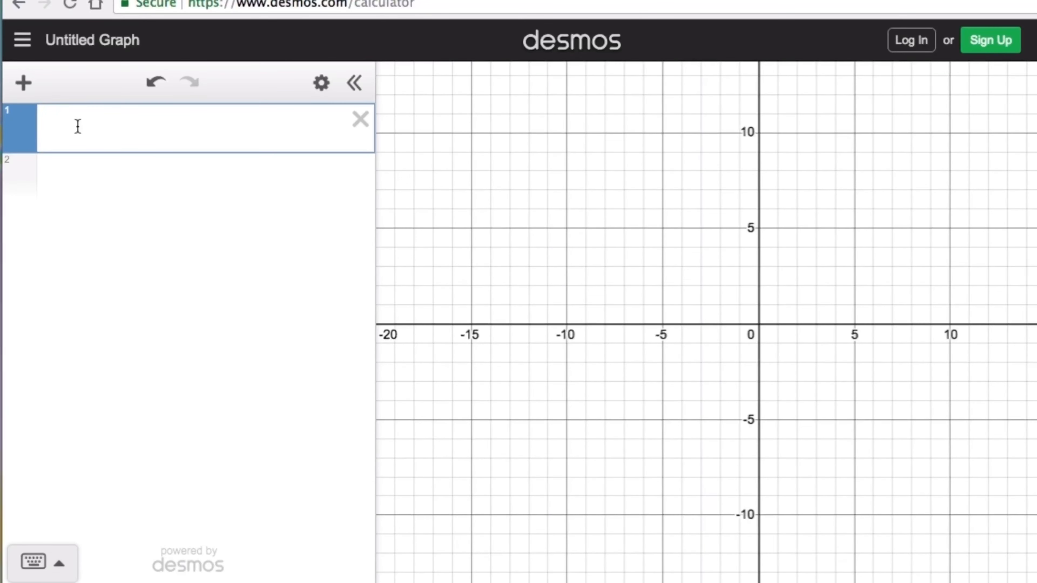
text(x=y)
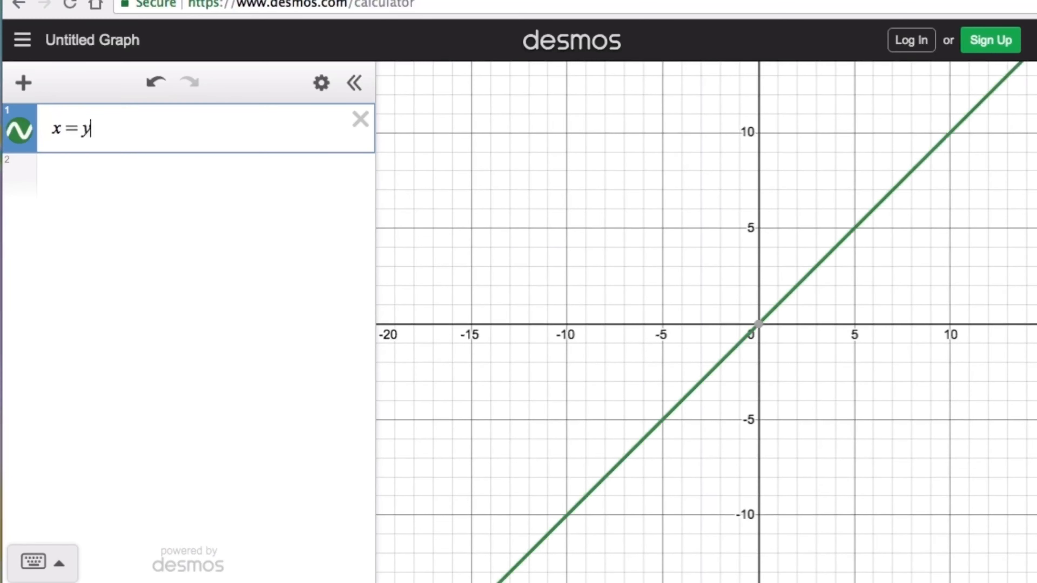
text(^2)
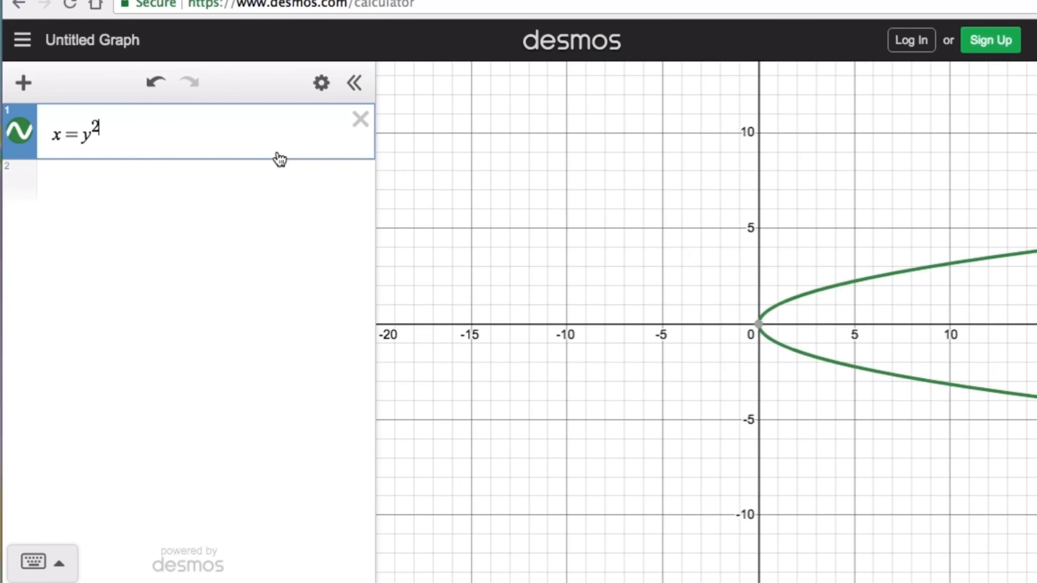
Add the sideways vertex-form equation x = a(y − k)^2 + h as the second expression
click(81, 184)
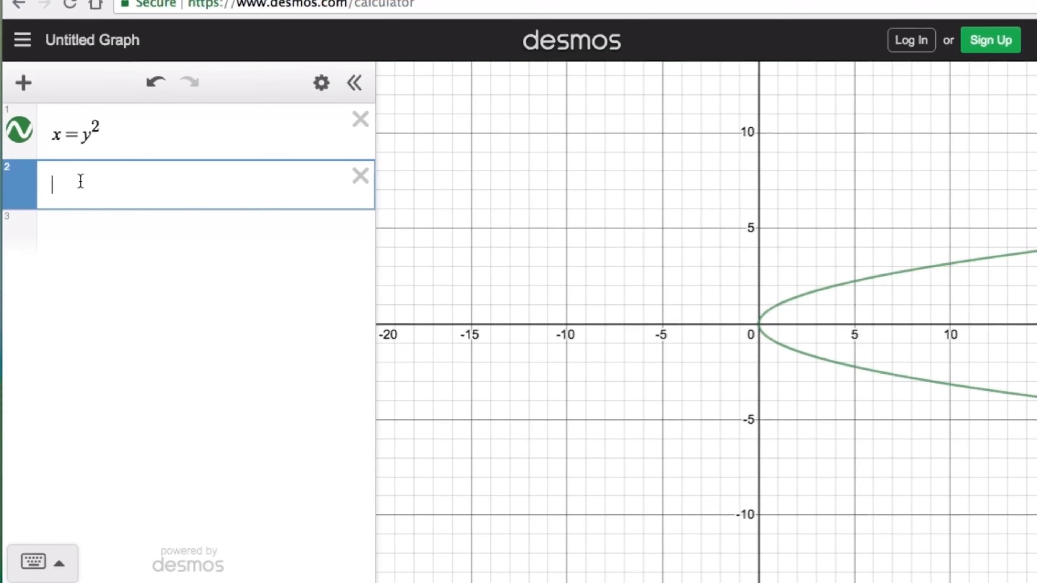
text(x=a)
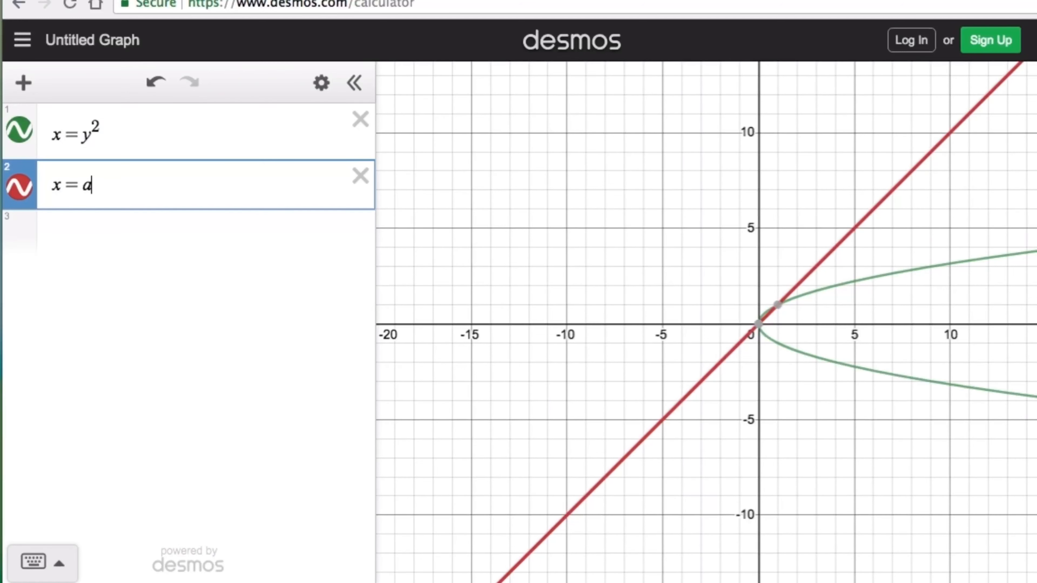
text((y-)
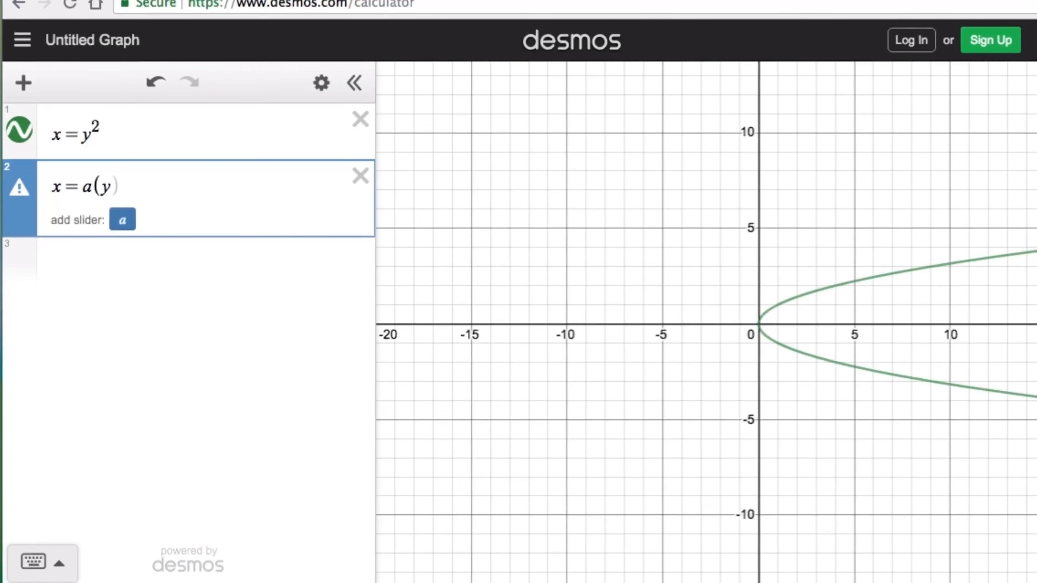
text(k)^2)
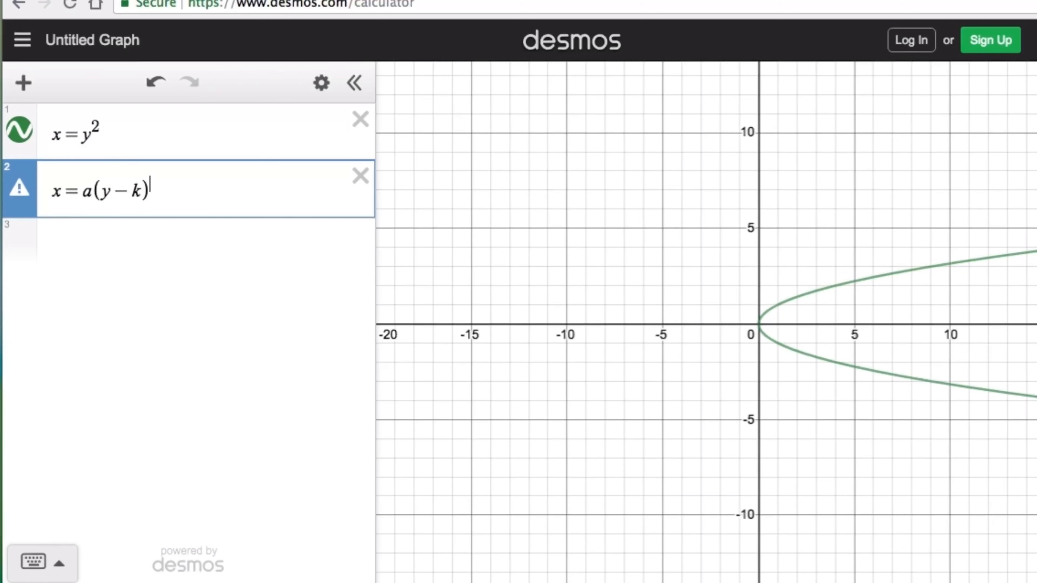
text(+h)
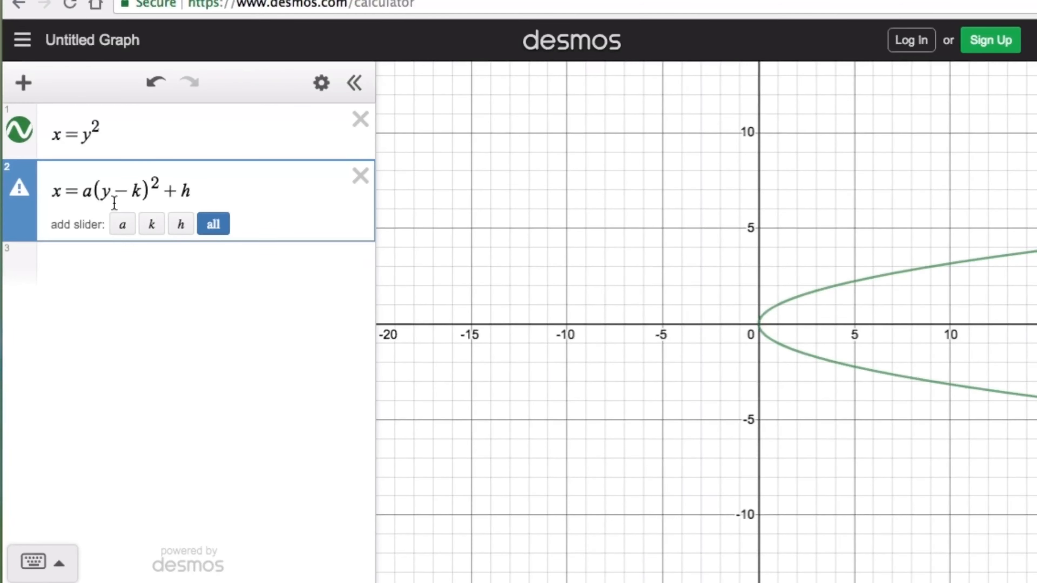
Create sliders for a, k and h, and set both k and h to 0
click(213, 224)
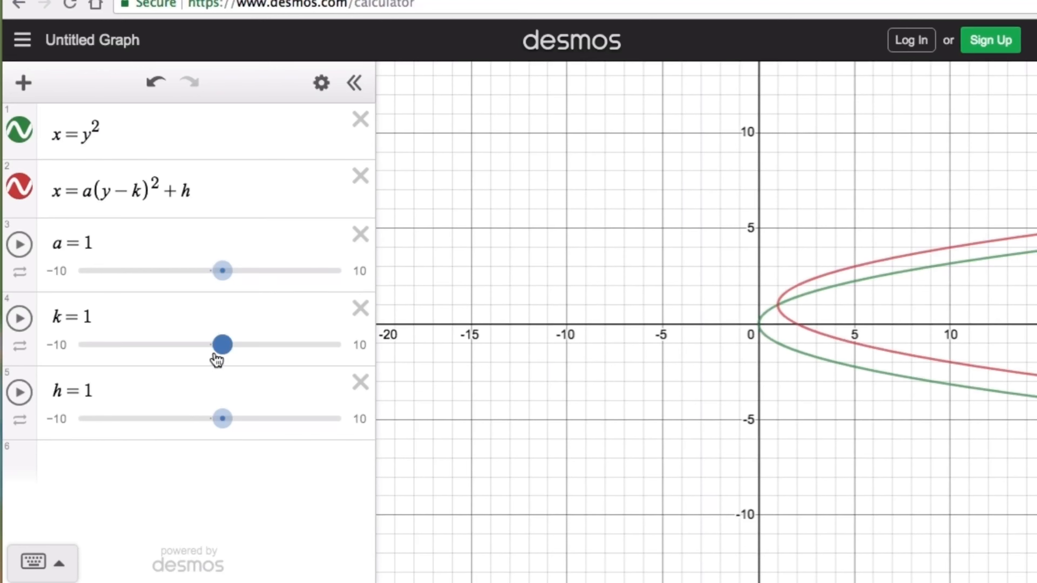
drag(216, 351, 209, 352)
drag(222, 418, 209, 419)
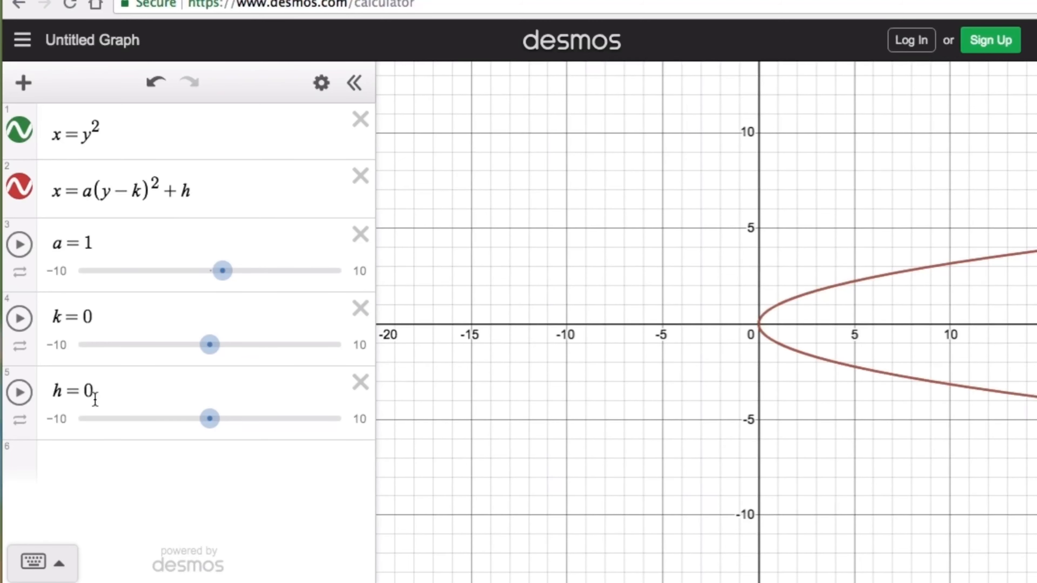
Plot the vertex as the point (h,k) and hide the x = y^2 curve
click(74, 463)
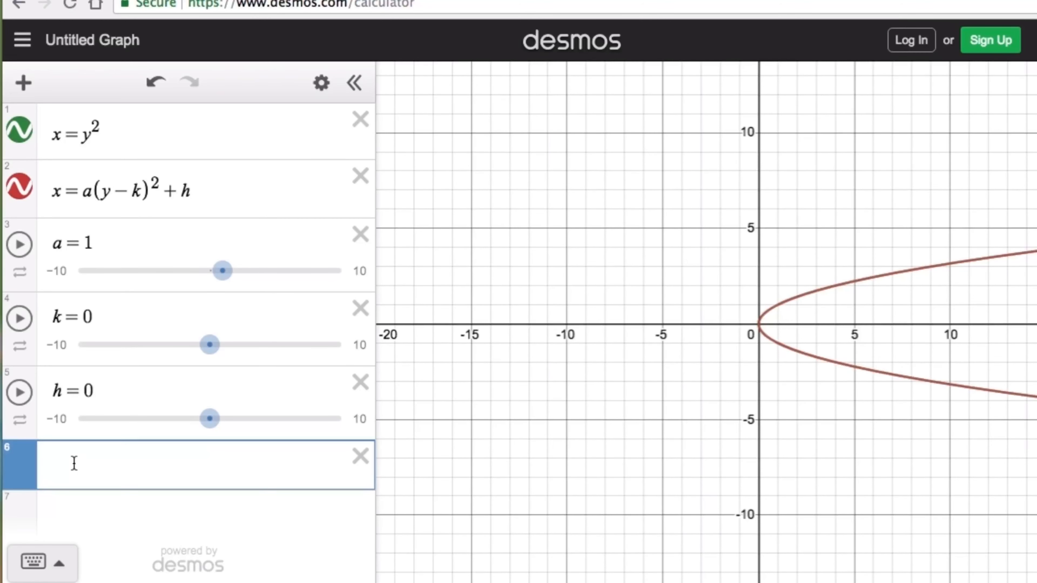
text(()
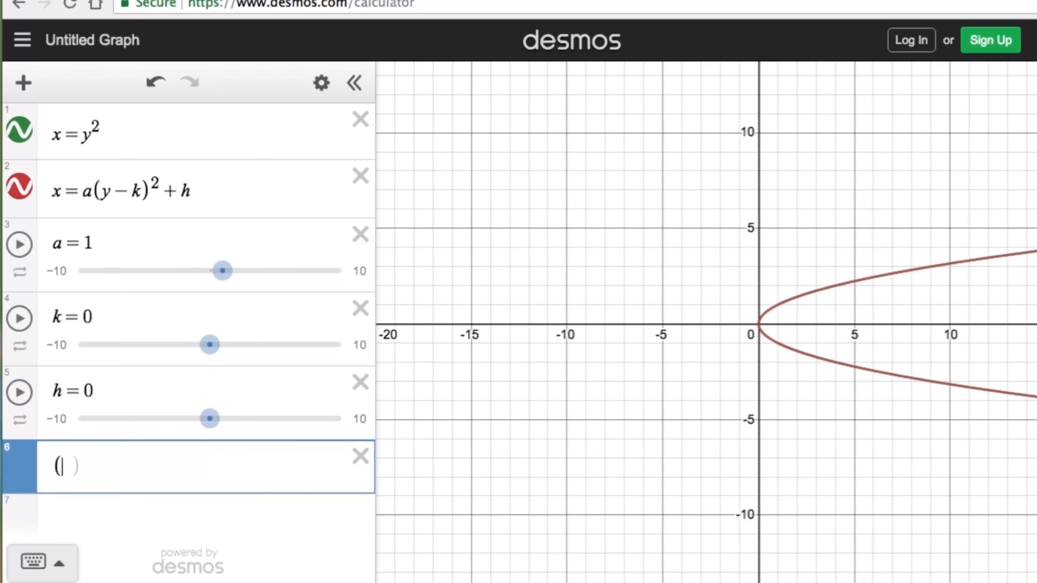
text(h,k)
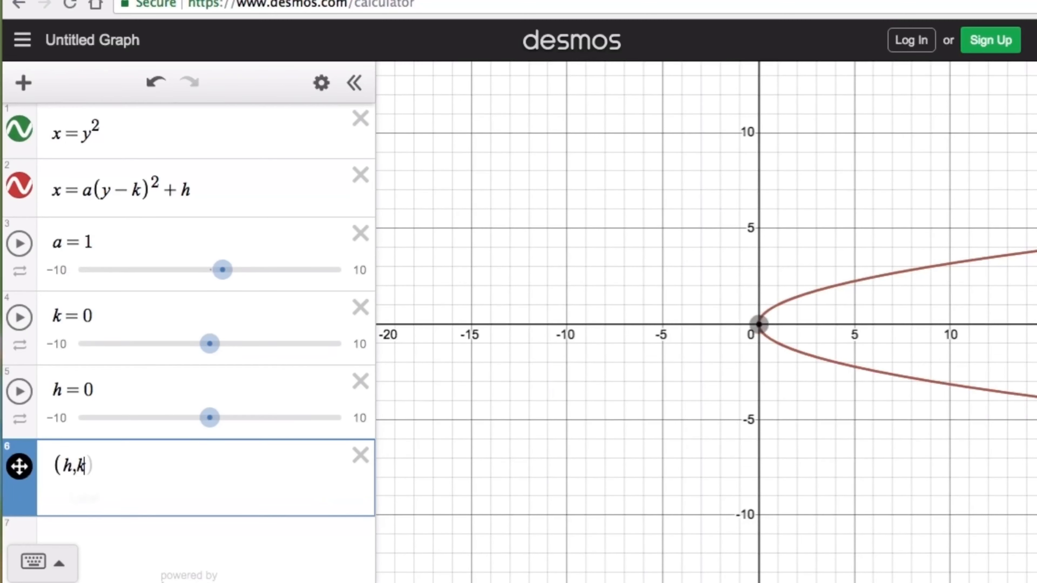
text())
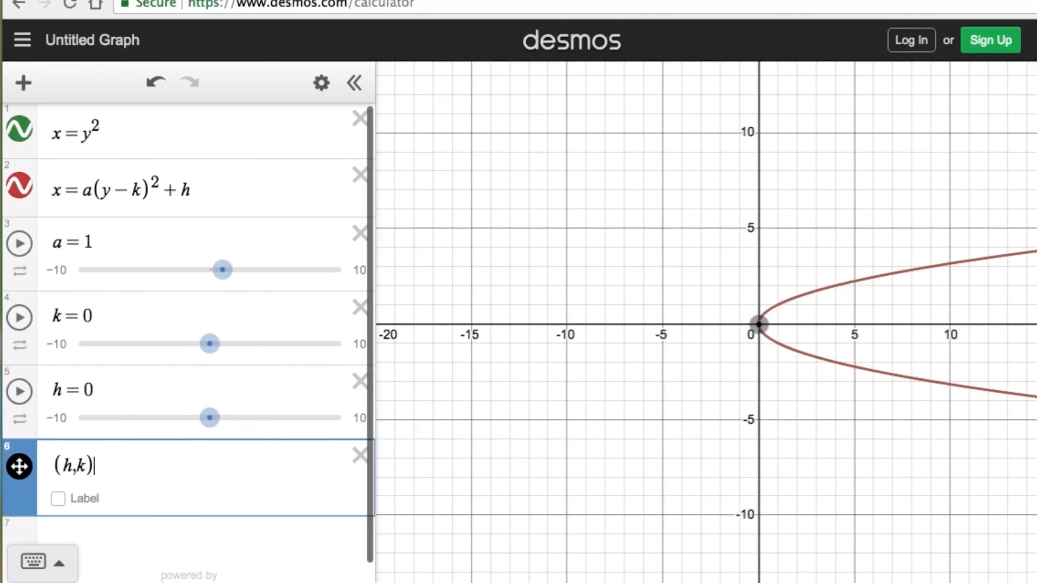
scroll(210, 394, down, 1)
click(210, 394)
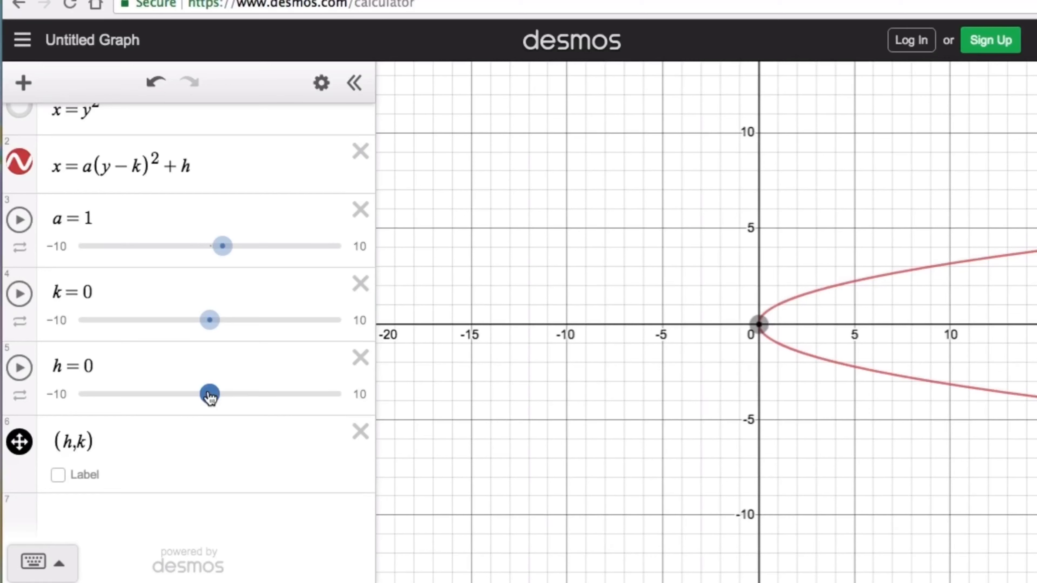
Vary the slider for a through 0.1, 0.7, −0.2 and 0, and return it to 1
click(224, 246)
mouse_move(227, 250)
mouse_down()
mouse_move(251, 249)
mouse_move(148, 259)
mouse_move(216, 248)
mouse_up()
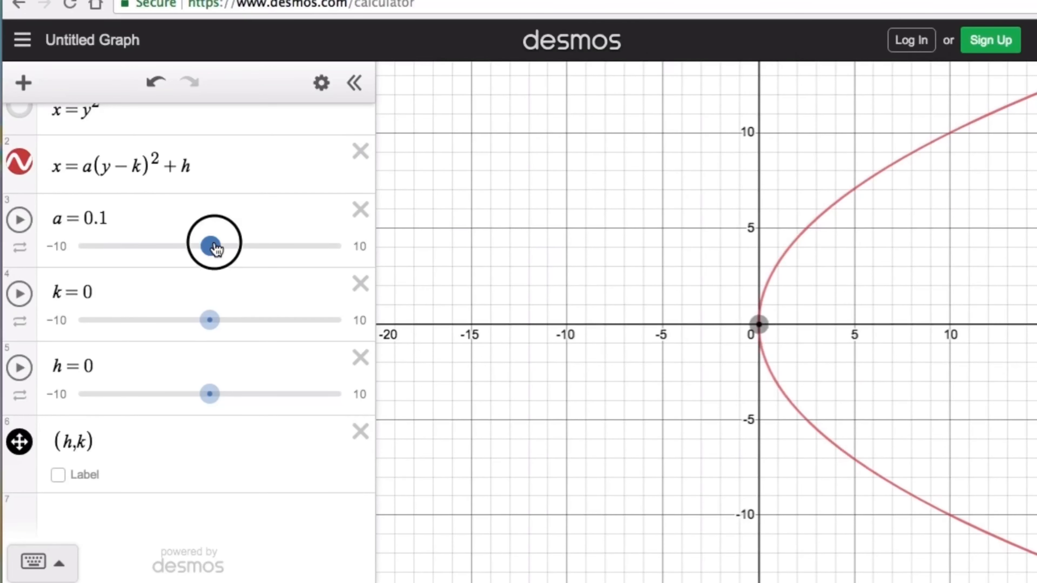
drag(217, 248, 224, 248)
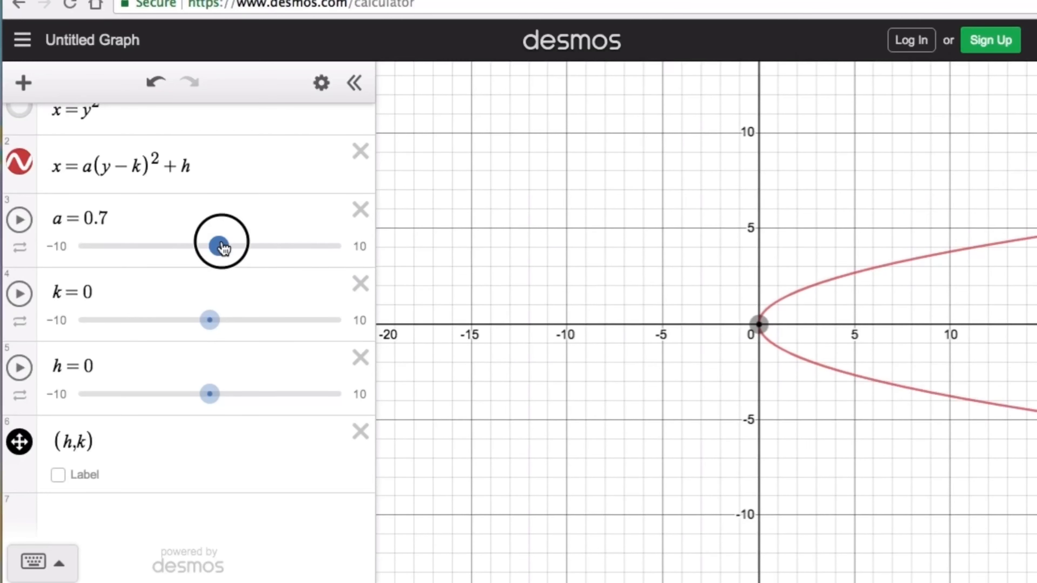
mouse_move(222, 246)
mouse_down()
mouse_move(172, 248)
mouse_move(209, 249)
mouse_up()
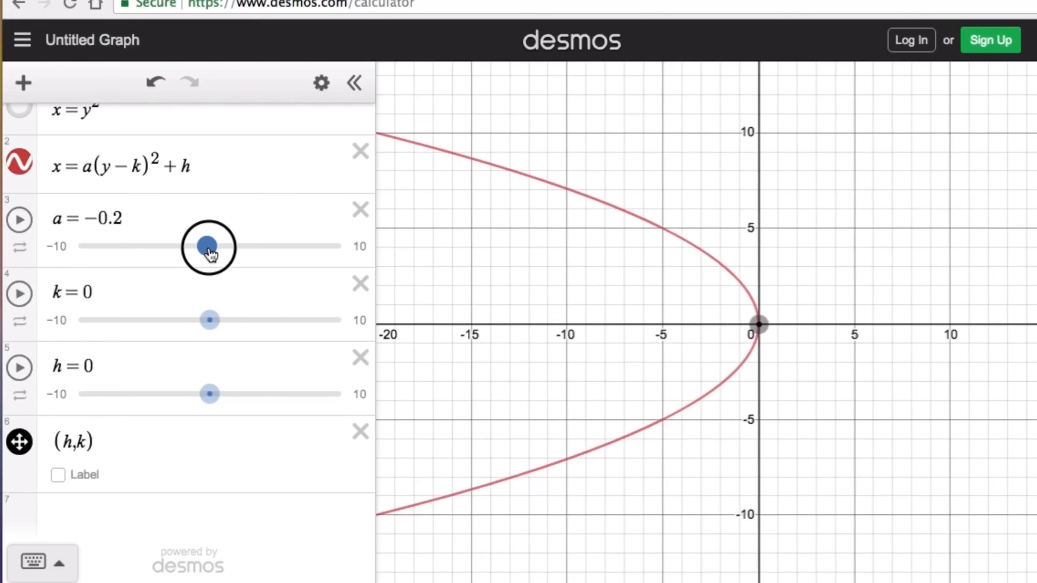
drag(209, 249, 213, 254)
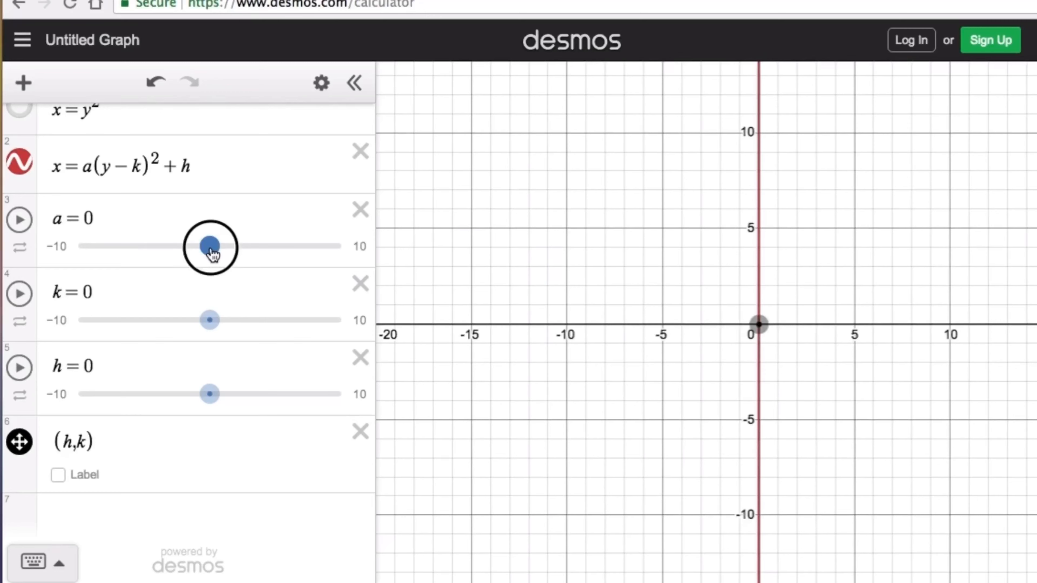
drag(213, 254, 227, 253)
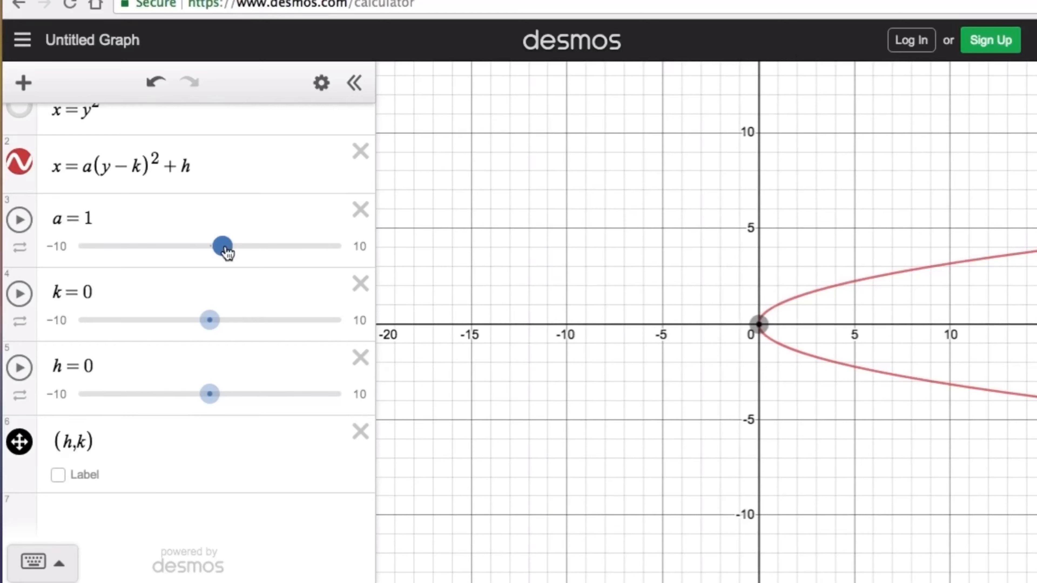
Increase the slider for a to 8.4 to narrow the parabola
drag(228, 253, 331, 247)
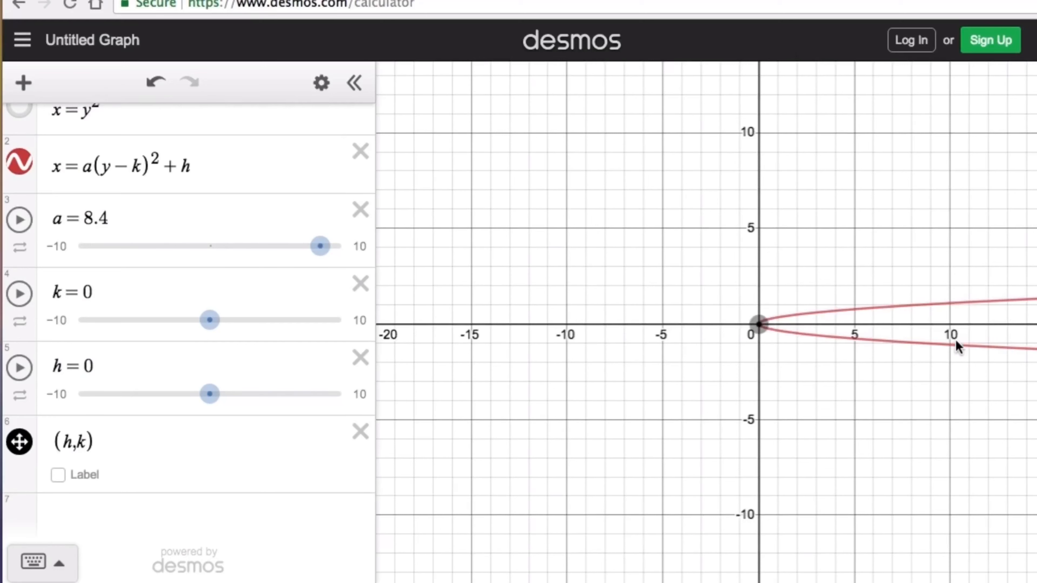
click(321, 247)
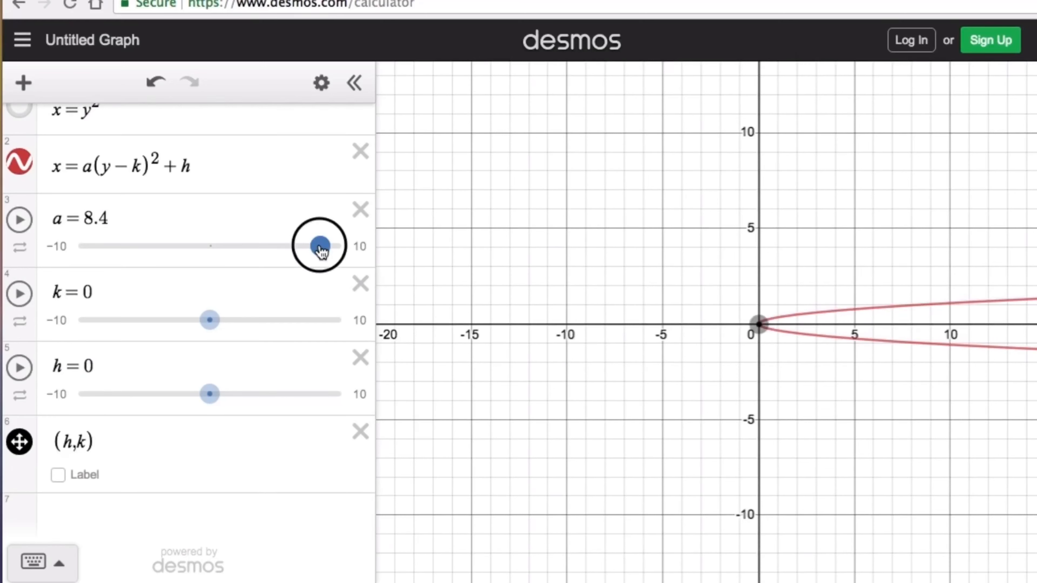
key(Right)
key(Right)
key(Right)
Flip the parabola by setting a to −8.2, and reopen it widely with a at 0.1
drag(239, 249, 105, 261)
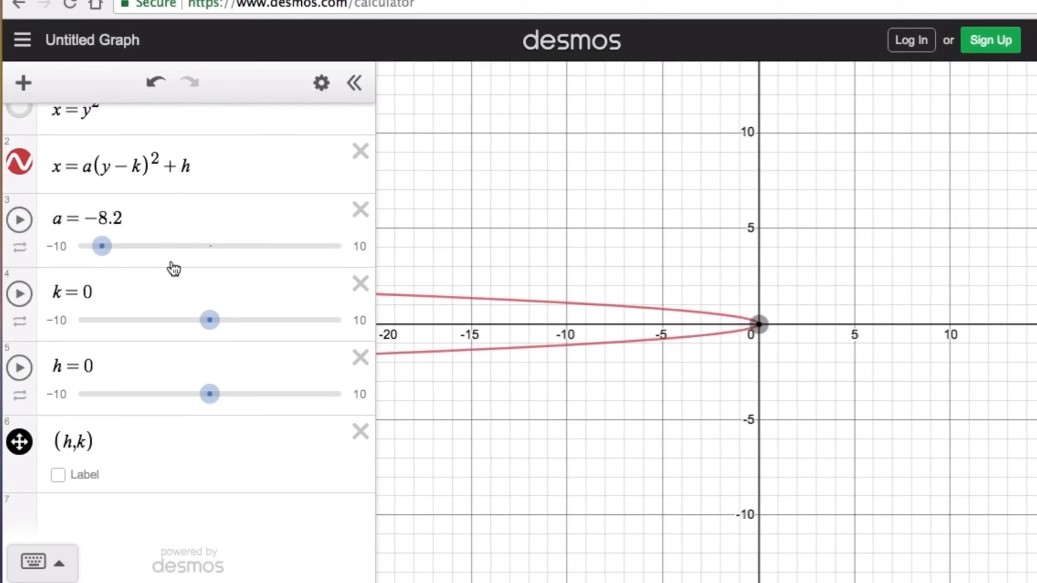
click(105, 246)
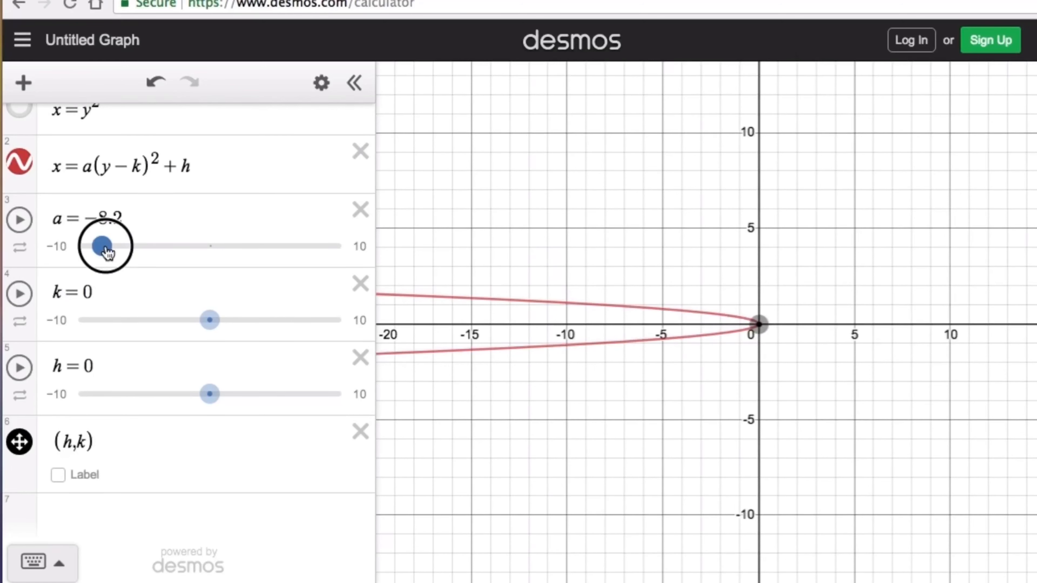
drag(105, 246, 216, 252)
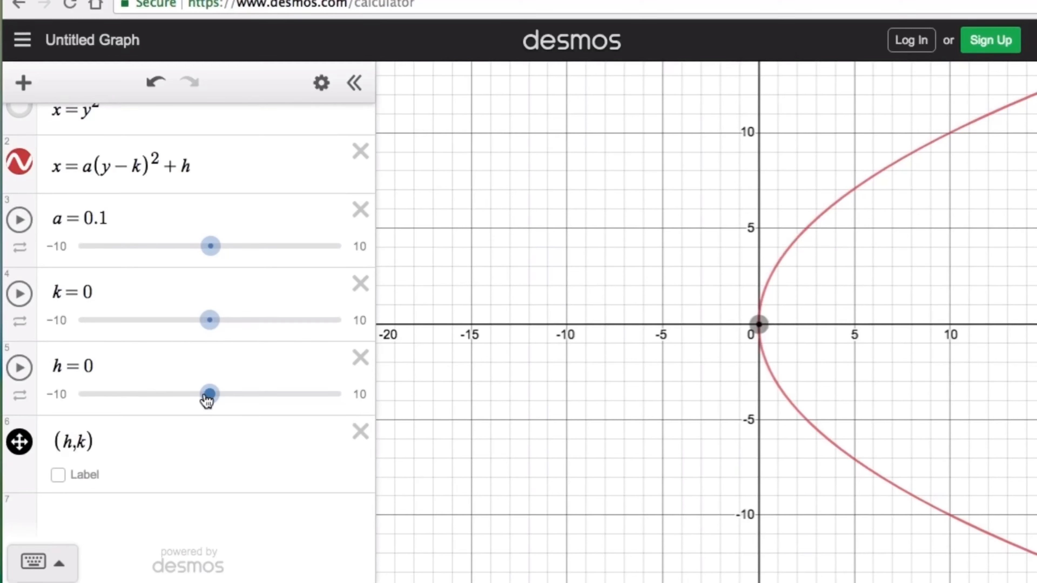
Shift the parabola's vertex by setting h to −6.2 and k to −1.8
drag(212, 395, 161, 404)
drag(140, 396, 129, 394)
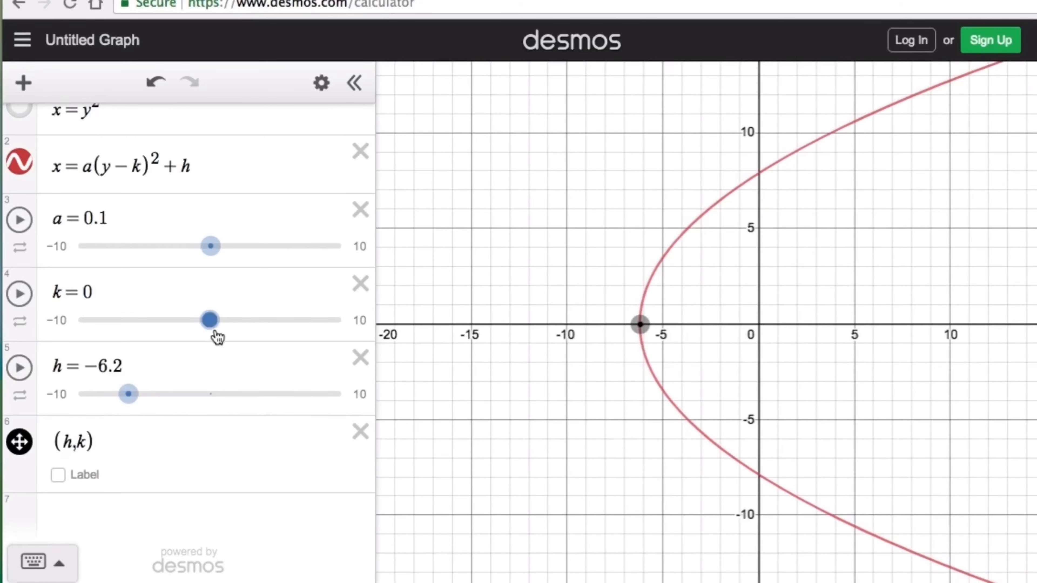
drag(205, 329, 180, 337)
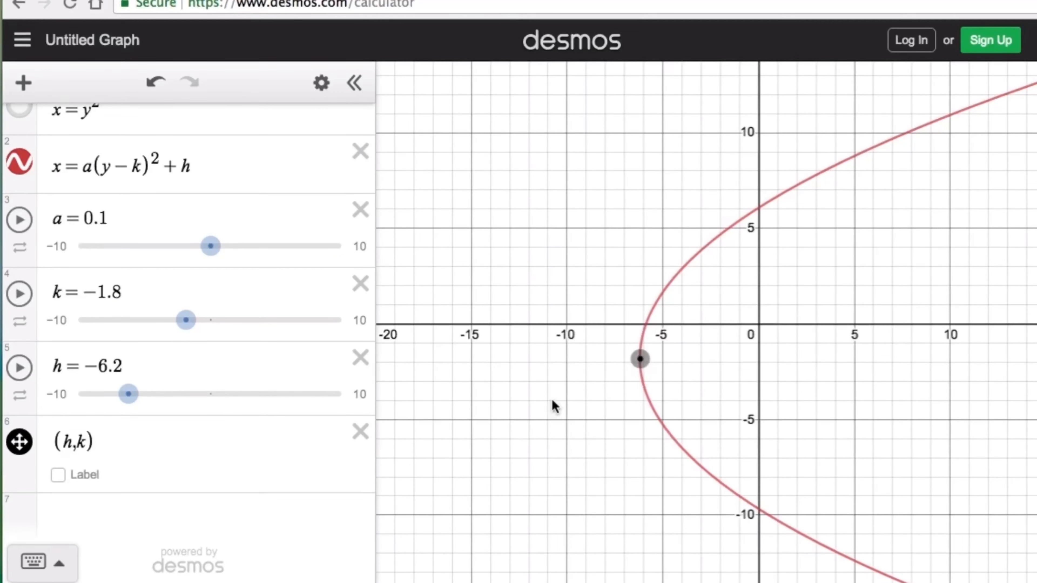
Add the axis of symmetry y = k as a new expression and give the line a dotted style
click(100, 524)
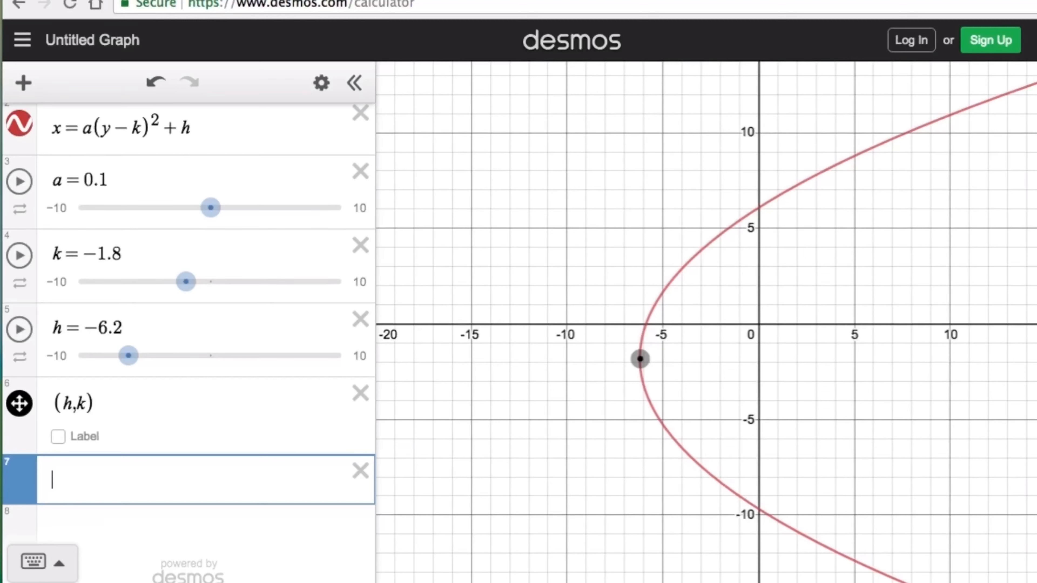
text(y=k)
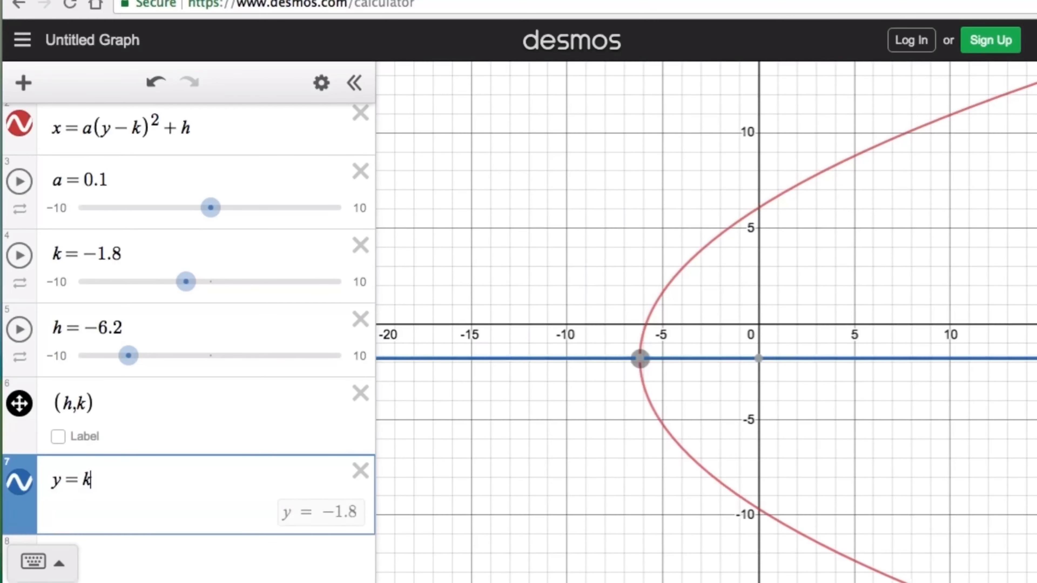
click(21, 482)
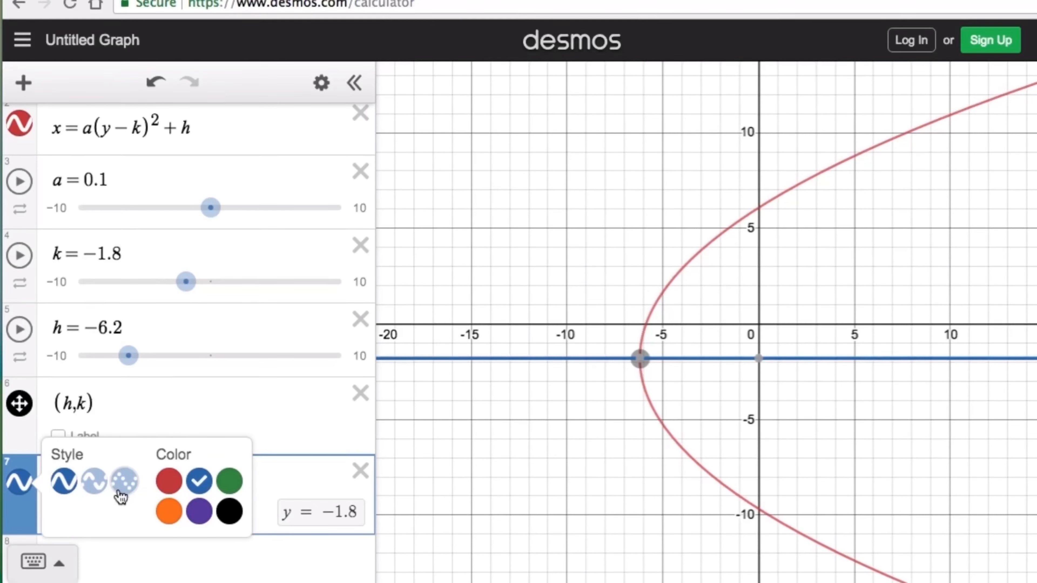
click(124, 481)
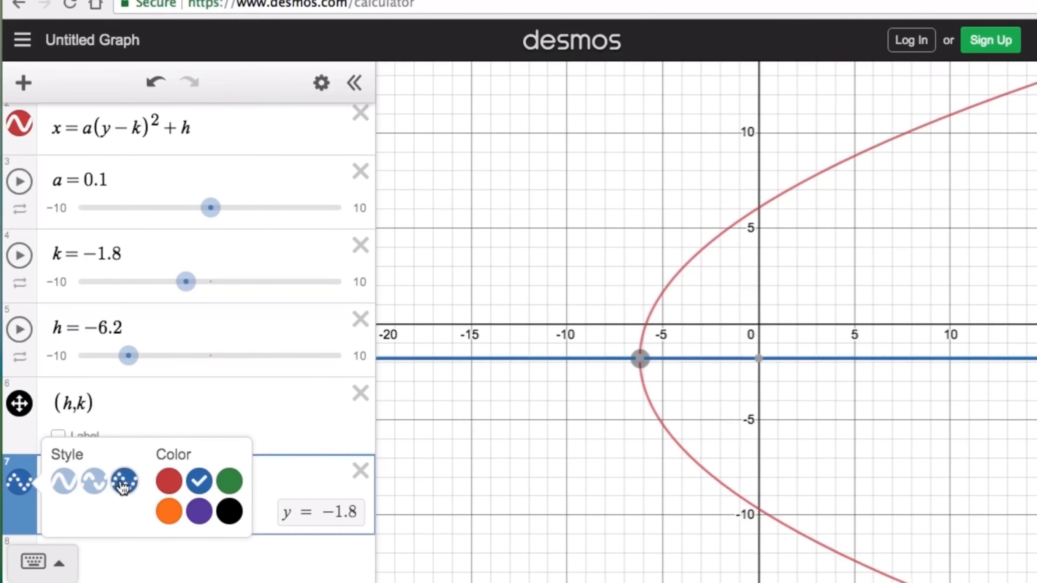
click(568, 436)
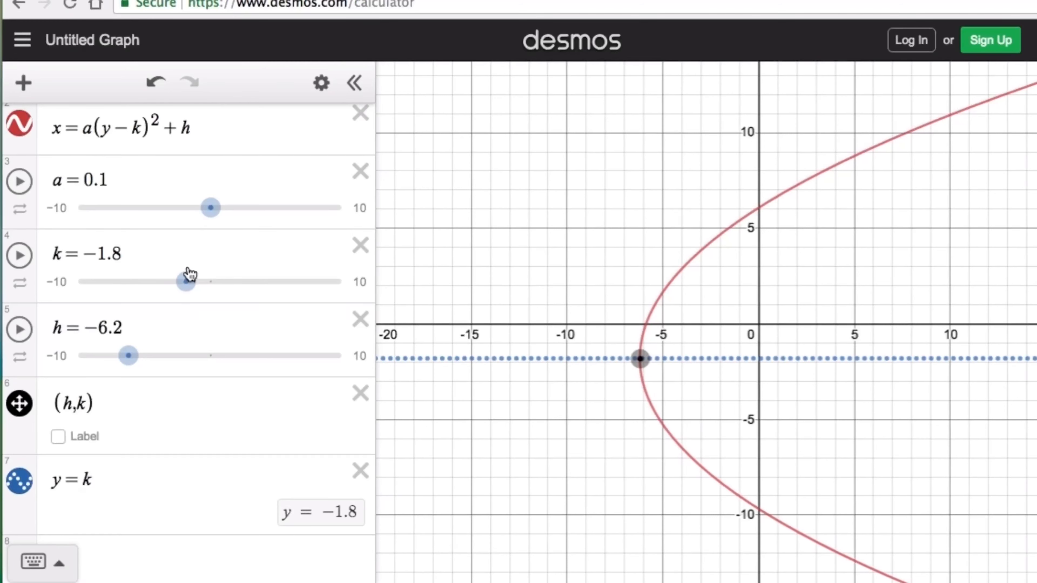
Move the parabola and its axis vertically by setting k to 1.5 and then to −2.5
drag(184, 283, 231, 282)
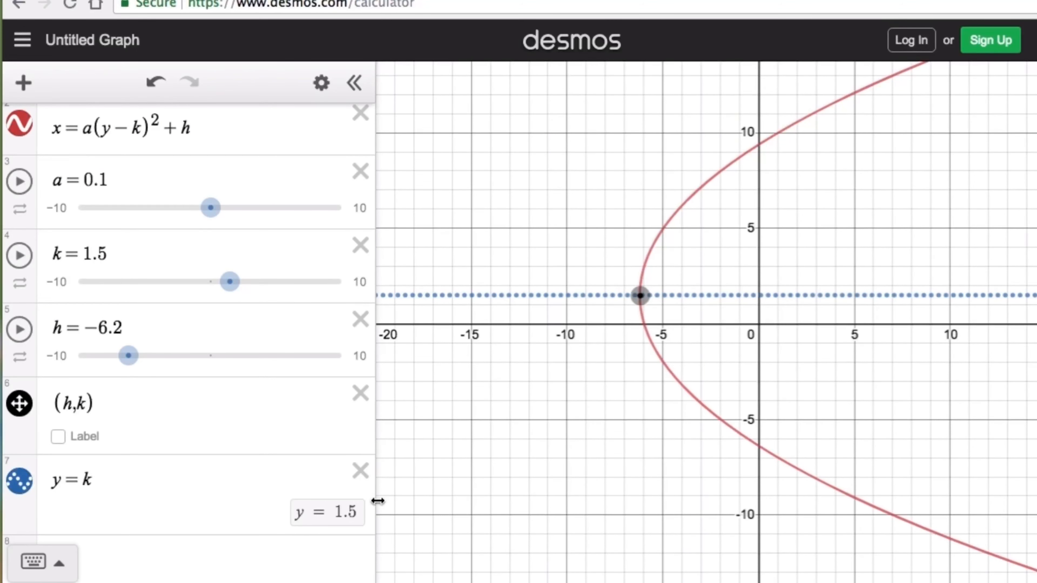
drag(230, 282, 178, 293)
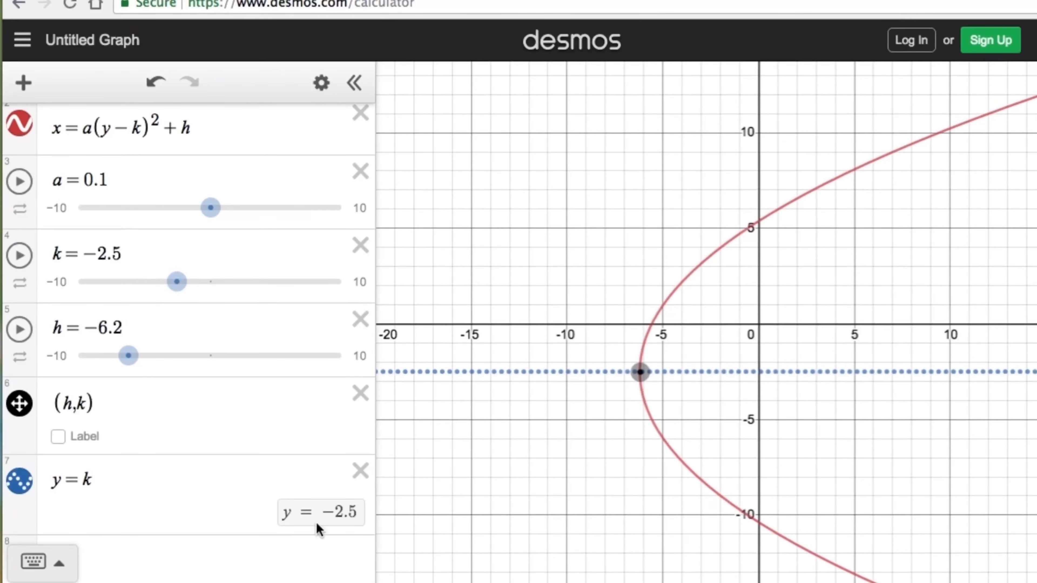